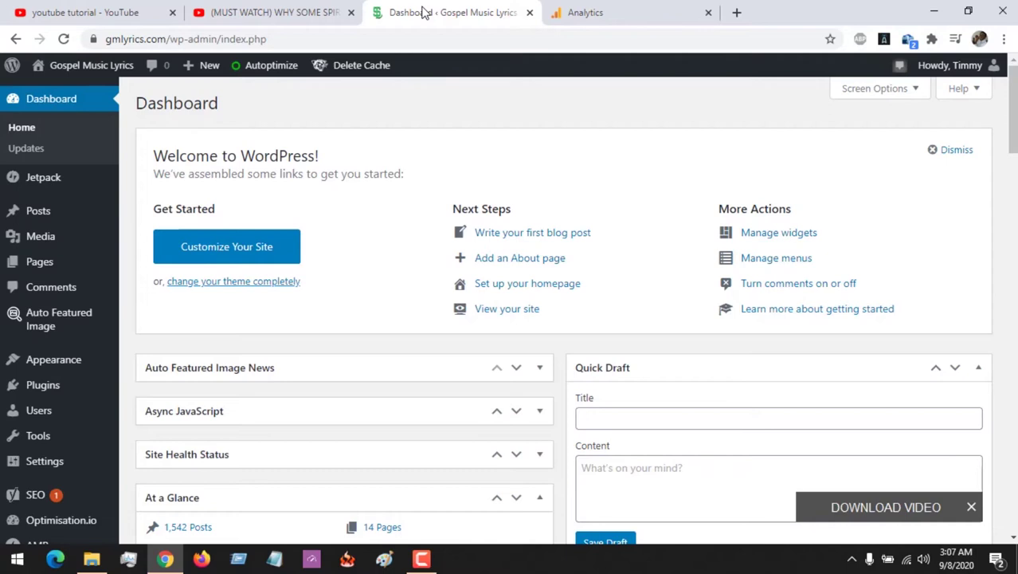
# Step: Go to Plugins > Add New from the WordPress Dashboard to reach the Add Plugins page
pyautogui.click(371, 42)
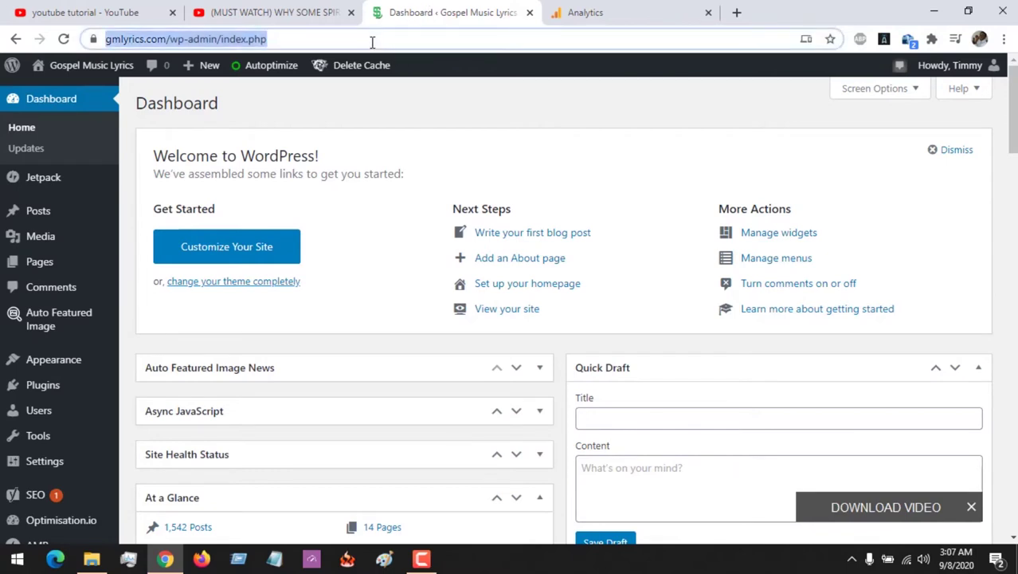
pyautogui.click(451, 112)
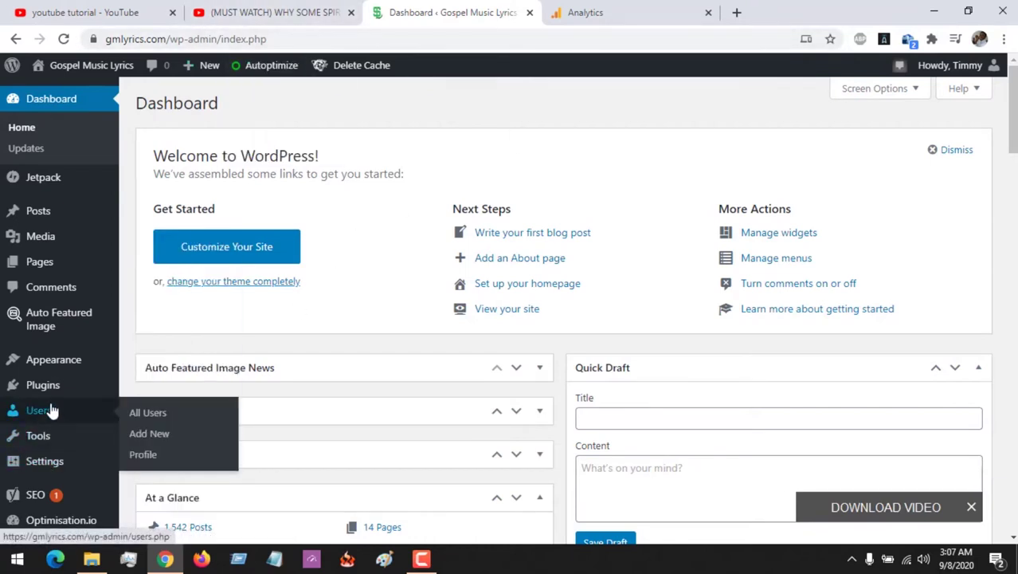
pyautogui.moveTo(52, 390)
pyautogui.click(162, 411)
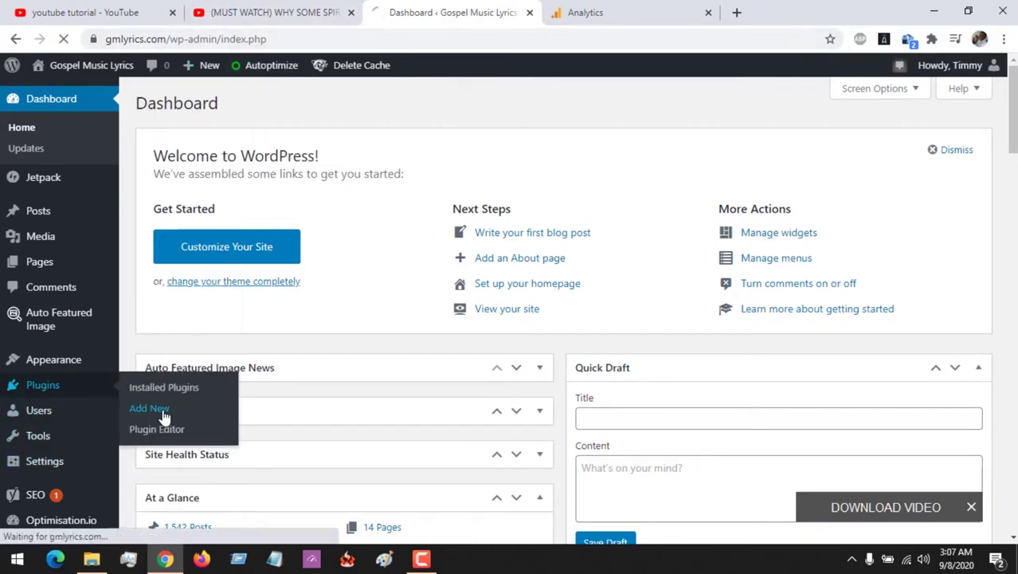
pyautogui.click(610, 13)
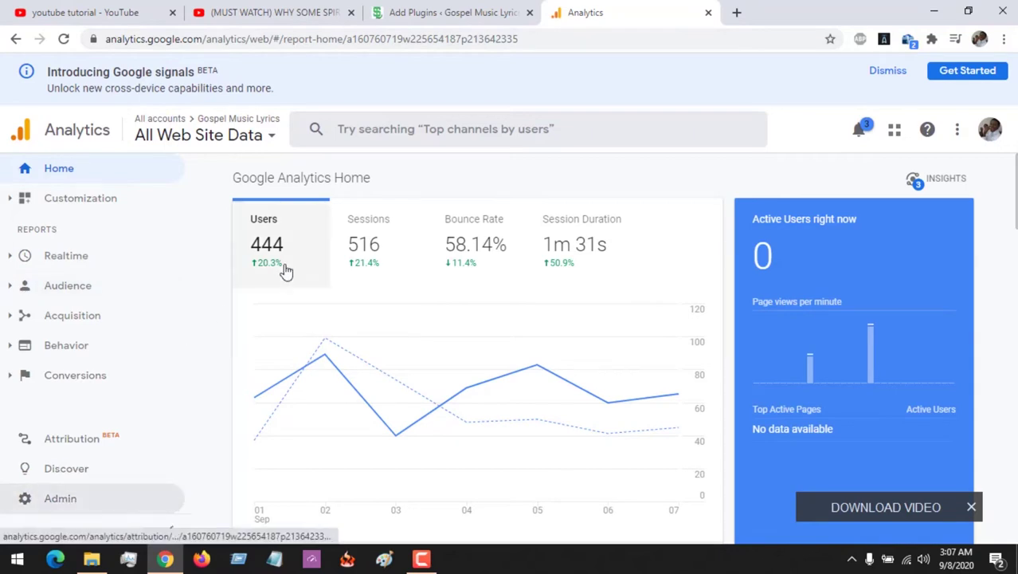
pyautogui.click(450, 9)
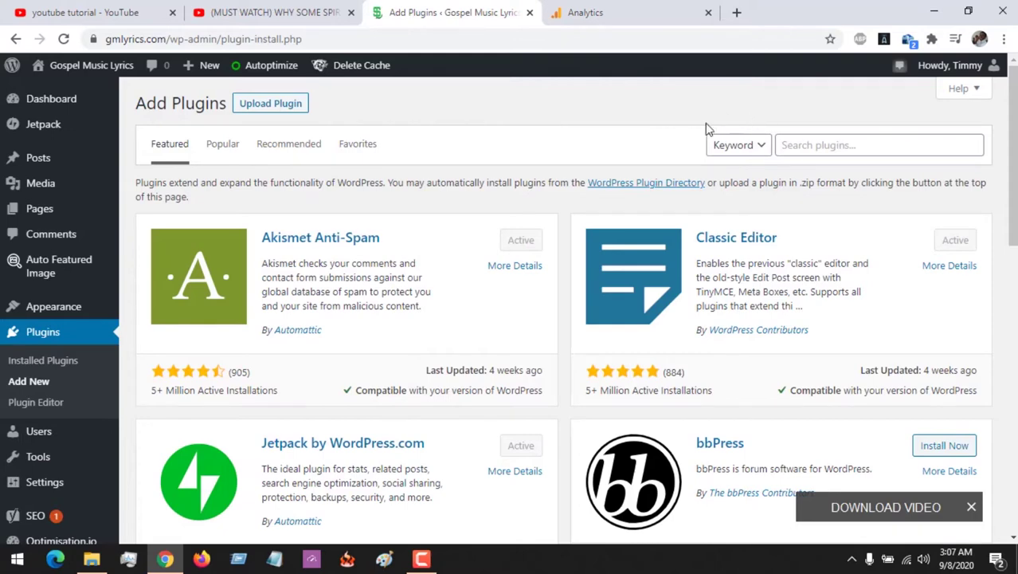
# Step: Search plugins for 'caos', then install and activate CAOS | Host Google Analytics Locally
pyautogui.click(844, 149)
pyautogui.write('c')
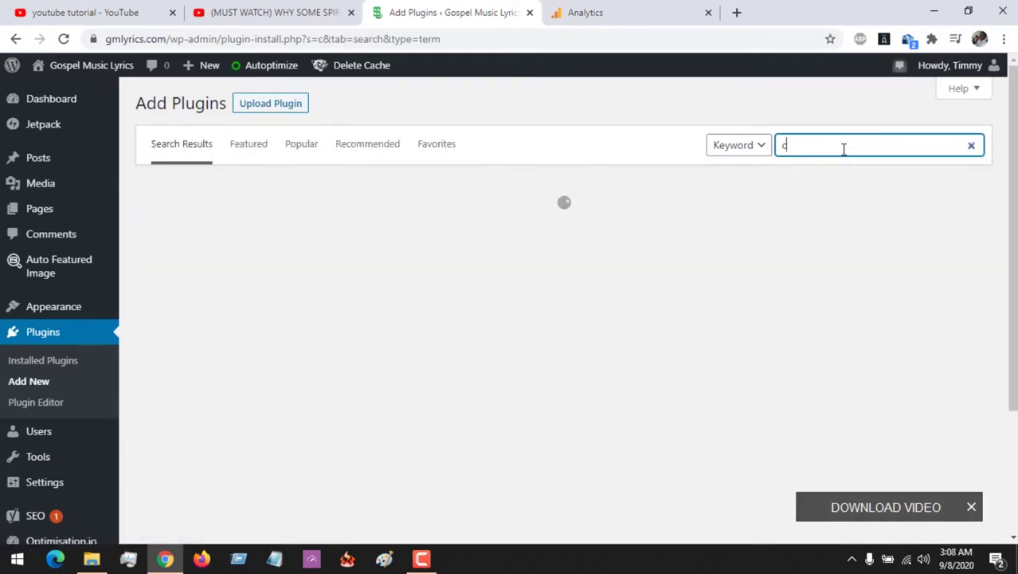
pyautogui.write('aos')
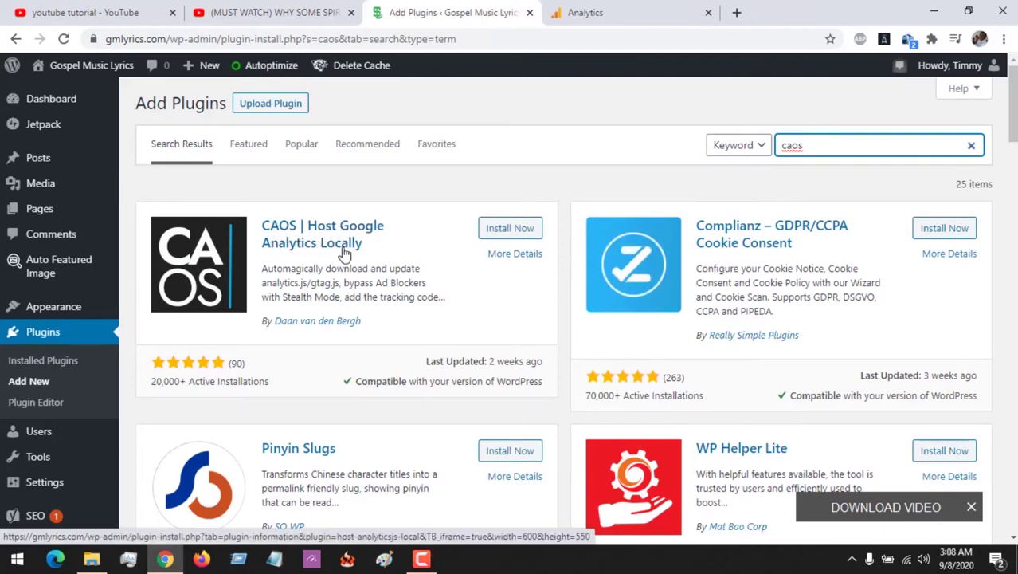
pyautogui.click(509, 231)
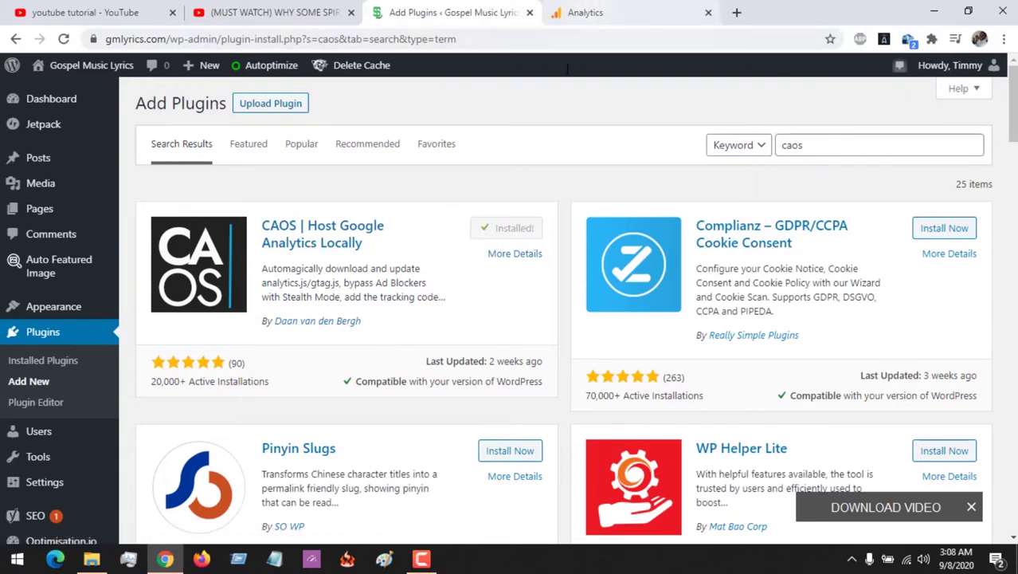
pyautogui.click(516, 229)
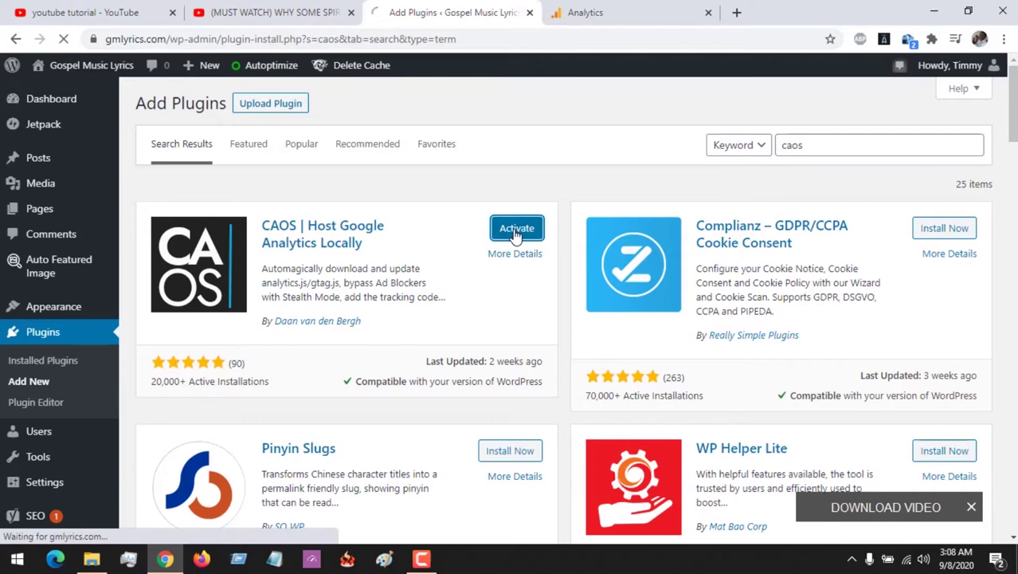
# Step: In Google Analytics, go to Admin > Tracking Info > Tracking Code and select the Tracking ID
pyautogui.click(609, 12)
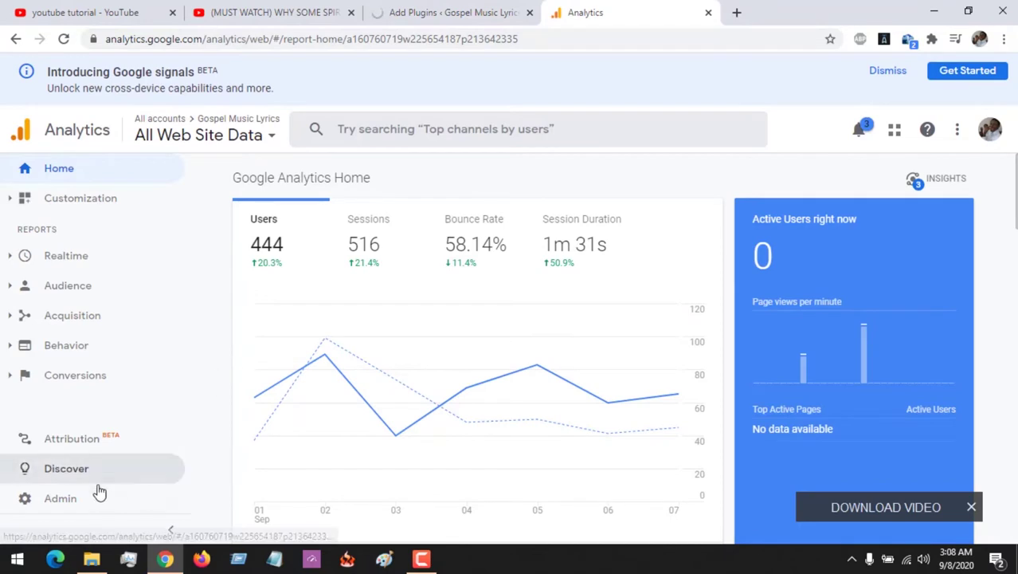
pyautogui.click(61, 500)
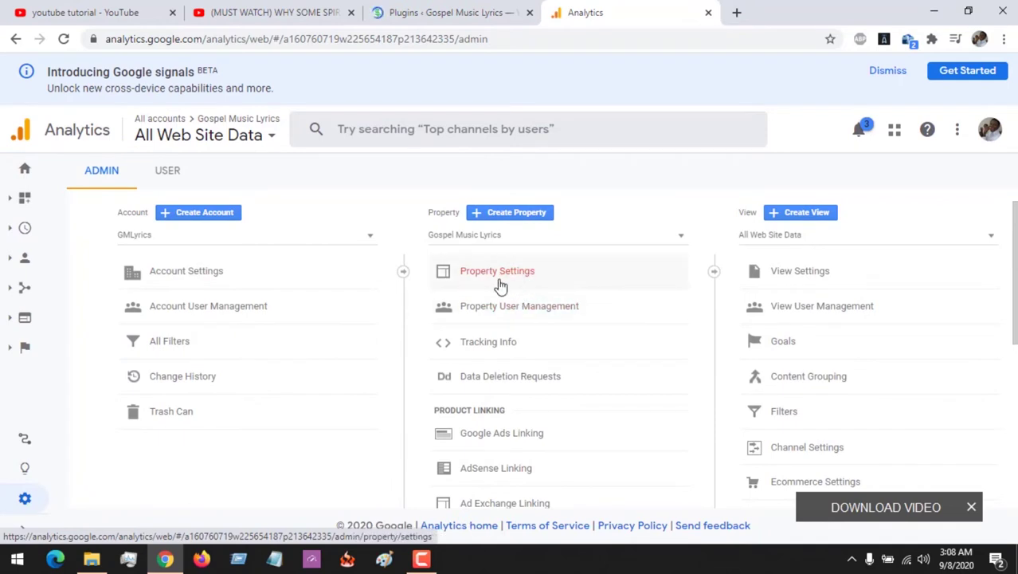
pyautogui.click(487, 347)
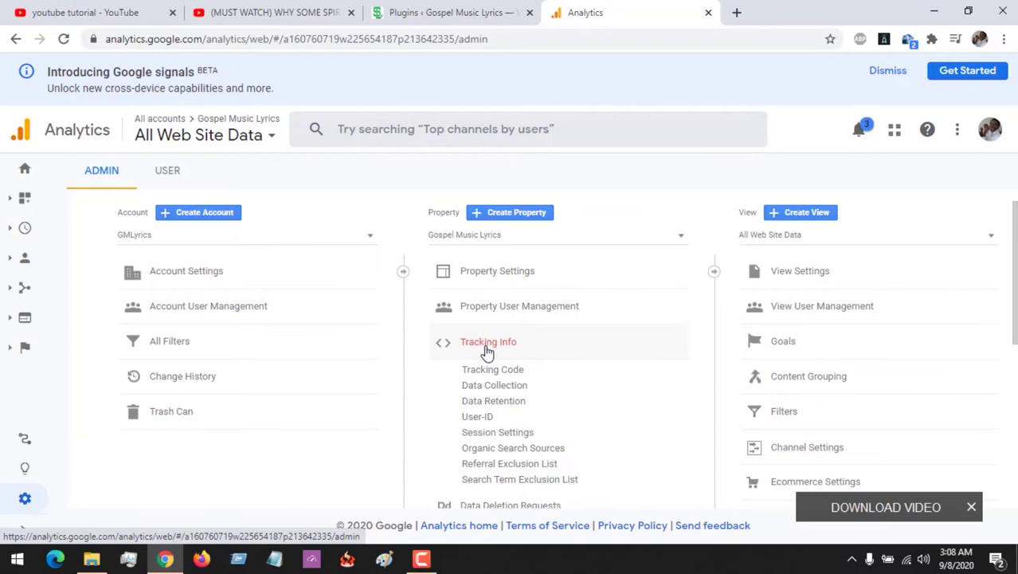
pyautogui.click(483, 385)
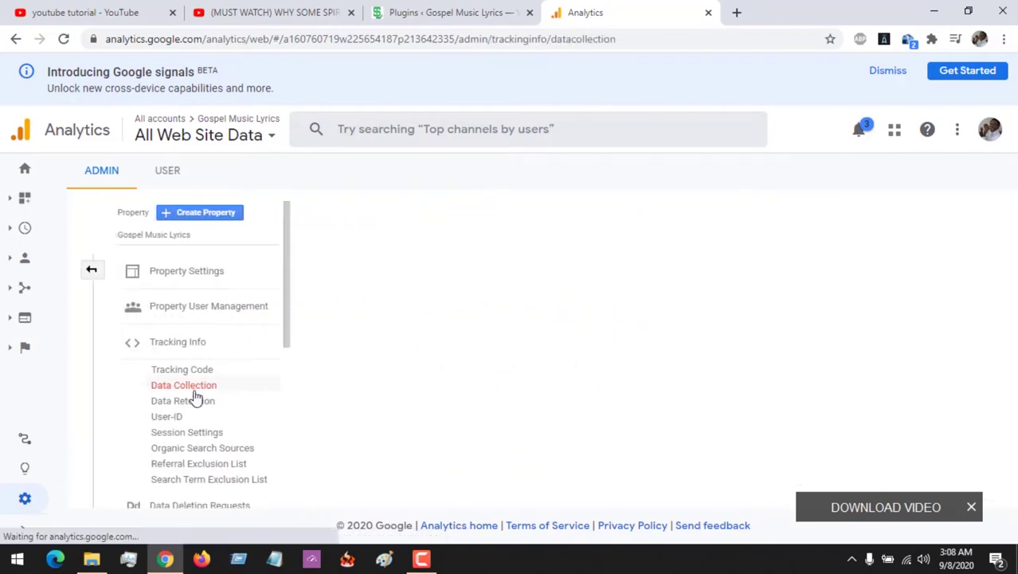
pyautogui.click(178, 371)
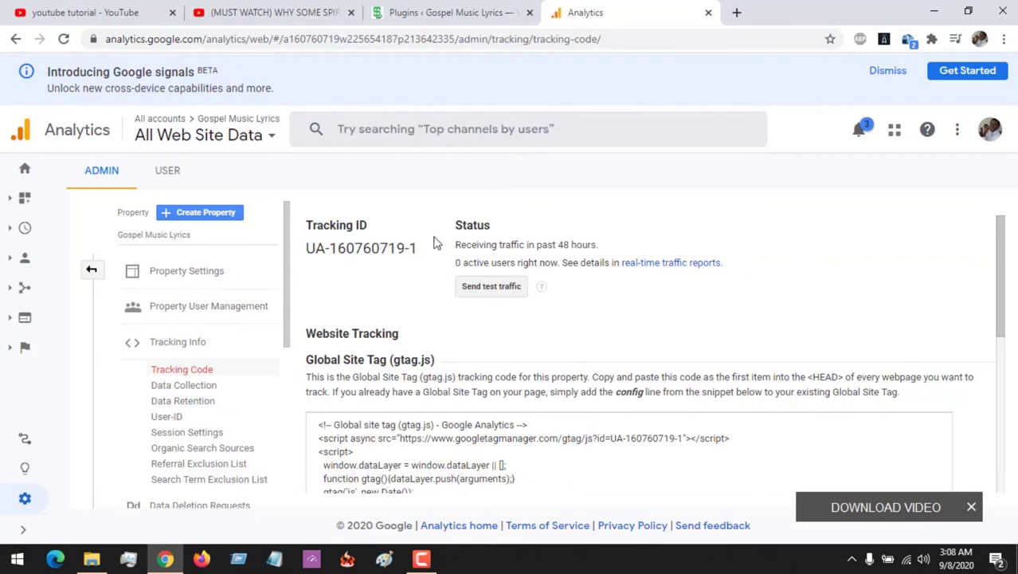
pyautogui.moveTo(417, 249); pyautogui.dragTo(308, 250)
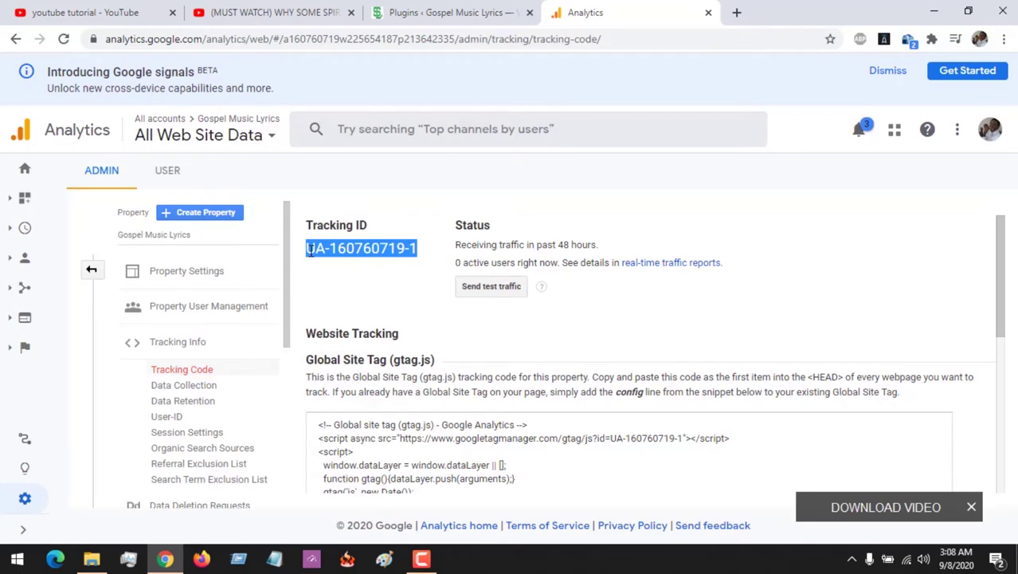
# Step: Dismiss the plugin activated notice and open Settings > Optimize Google Analytics
pyautogui.click(443, 11)
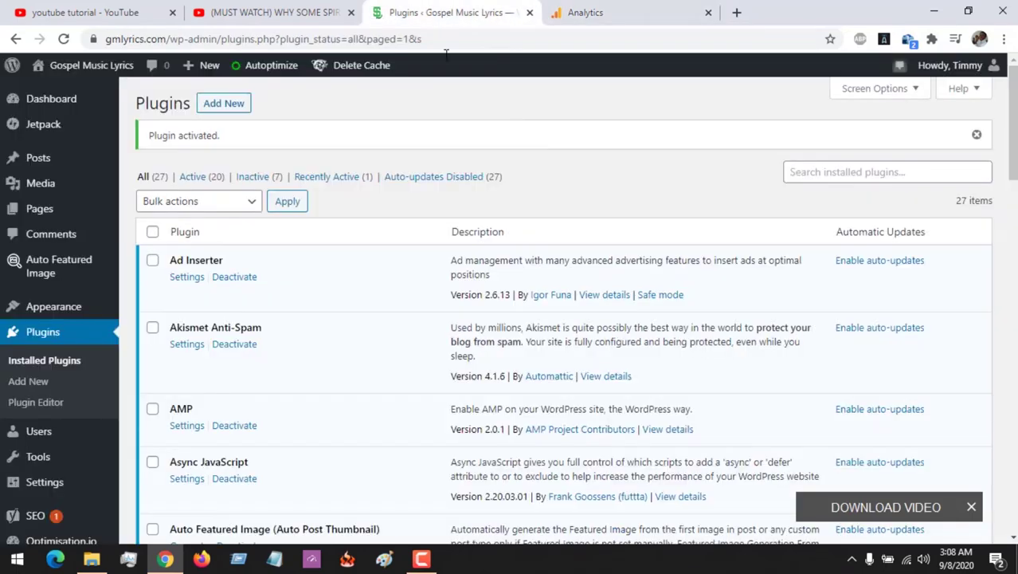
pyautogui.click(977, 134)
pyautogui.scroll(-5, 977, 134)
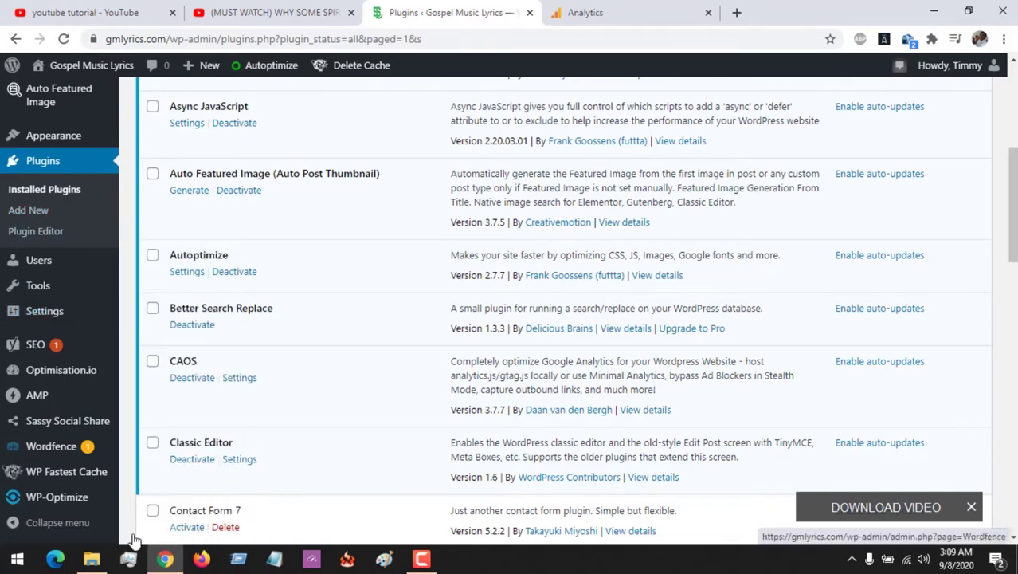
pyautogui.moveTo(48, 316)
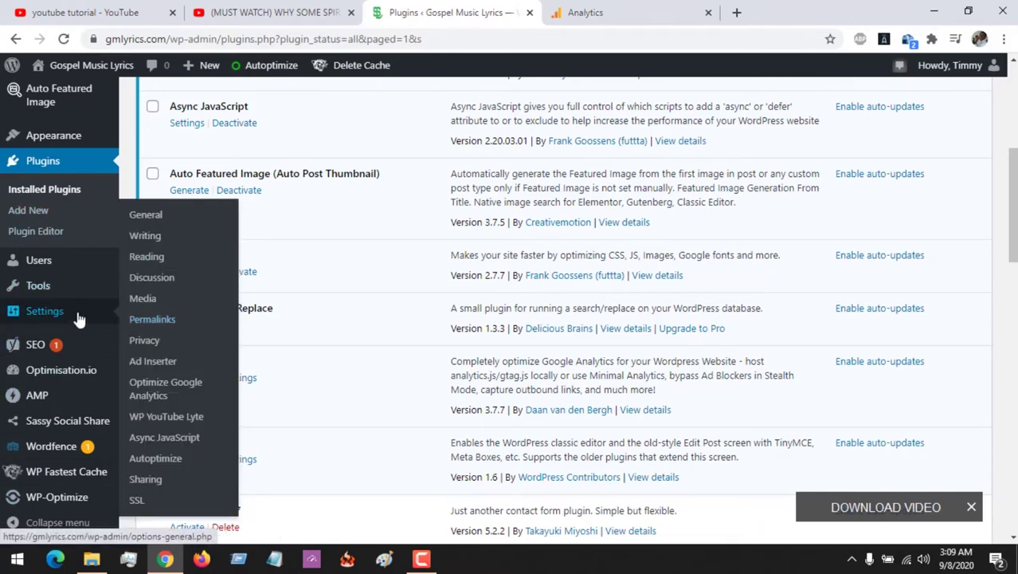
pyautogui.click(155, 396)
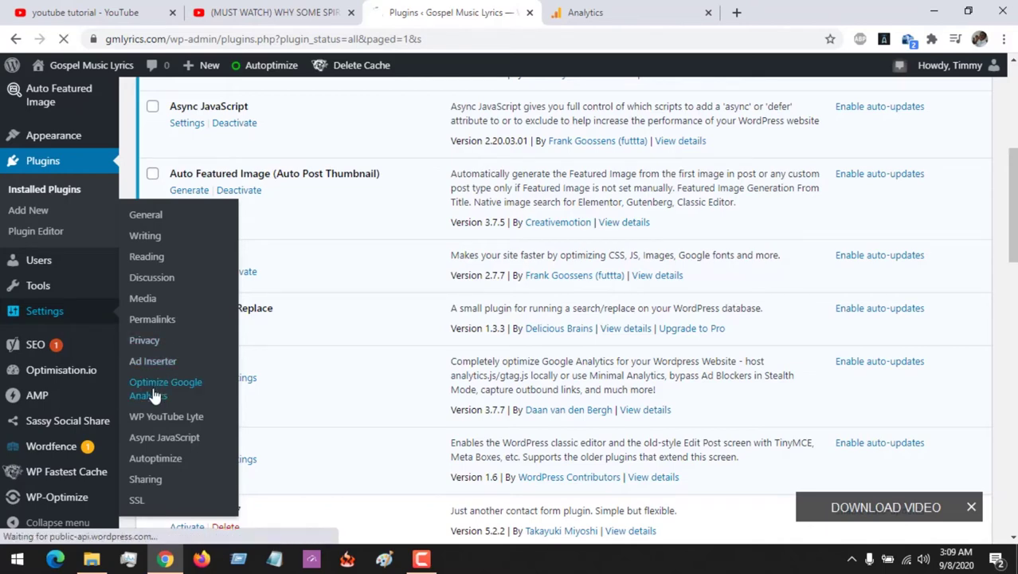
# Step: Copy the whole Tracking ID from the Google Analytics Tracking Code page
pyautogui.click(613, 12)
pyautogui.tripleClick(361, 248)
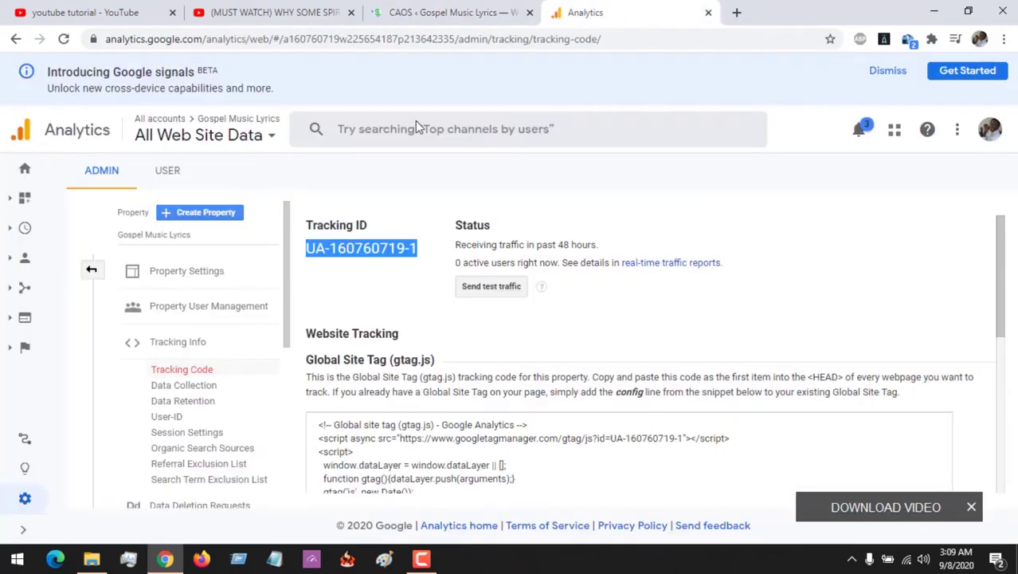
pyautogui.rightClick(350, 253)
pyautogui.click(378, 263)
# Step: Check the Tracking ID already in the CAOS settings field
pyautogui.click(456, 9)
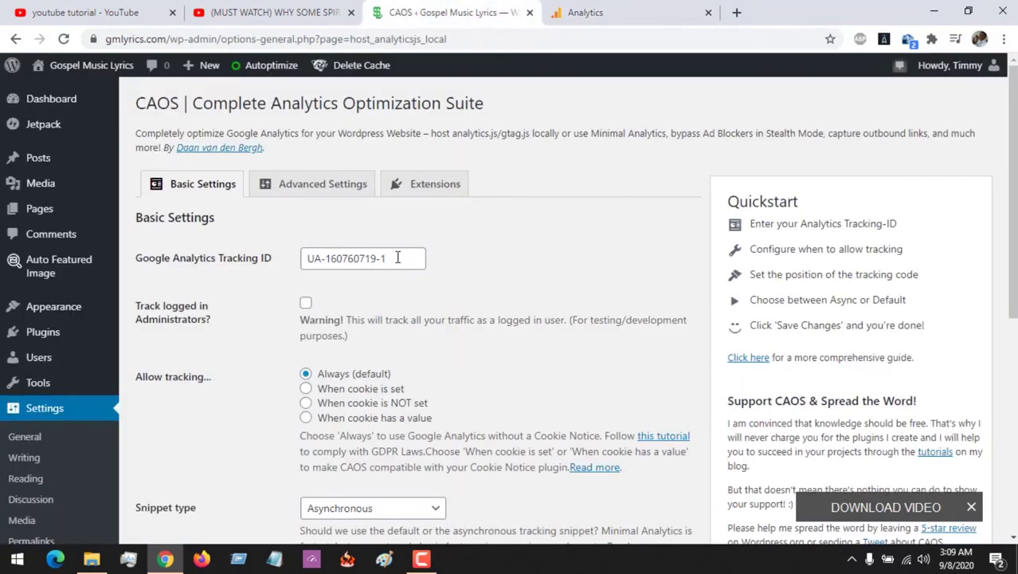
pyautogui.moveTo(398, 258); pyautogui.dragTo(297, 259)
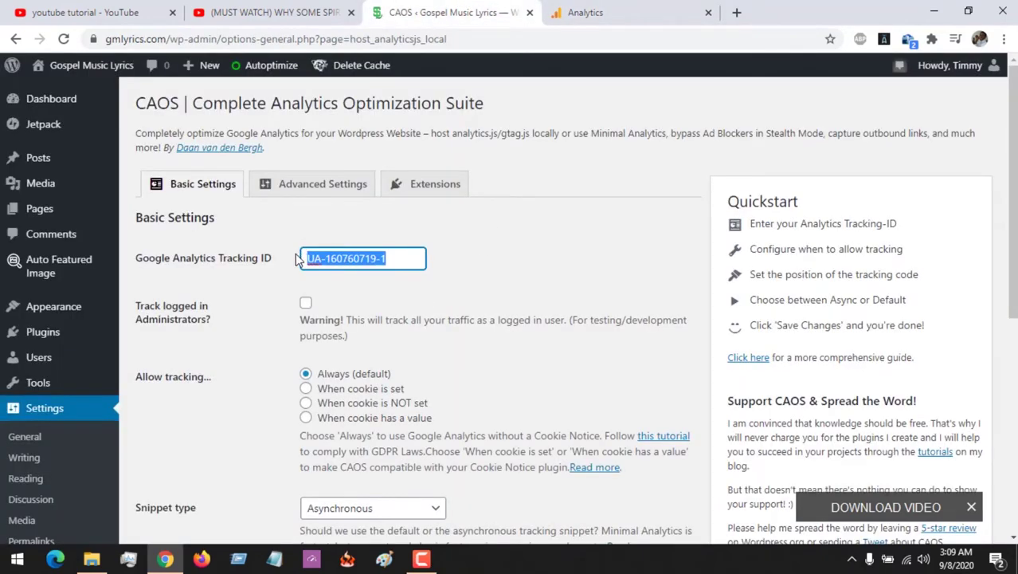
pyautogui.click(297, 259)
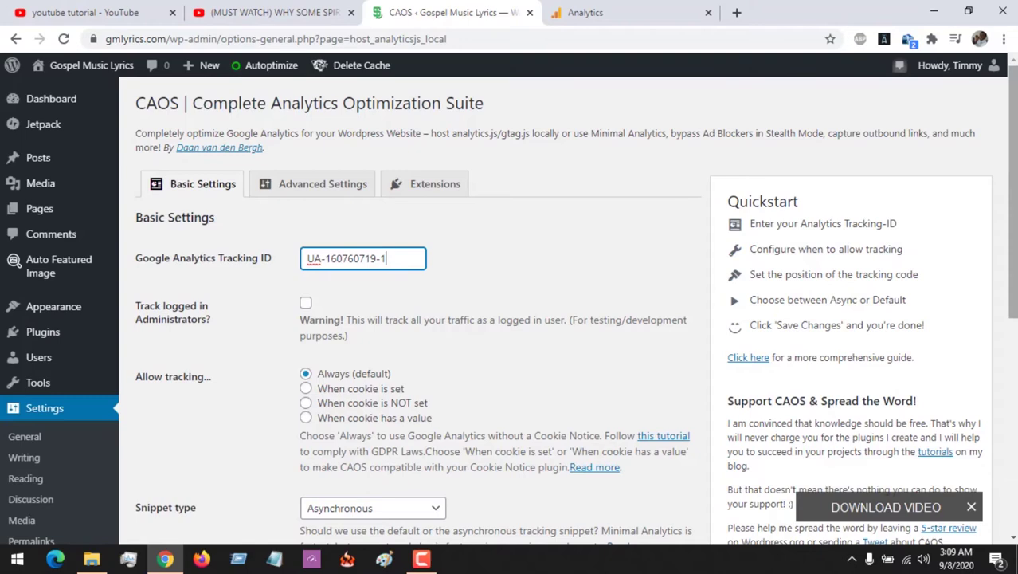
pyautogui.scroll(-1, 614, 232)
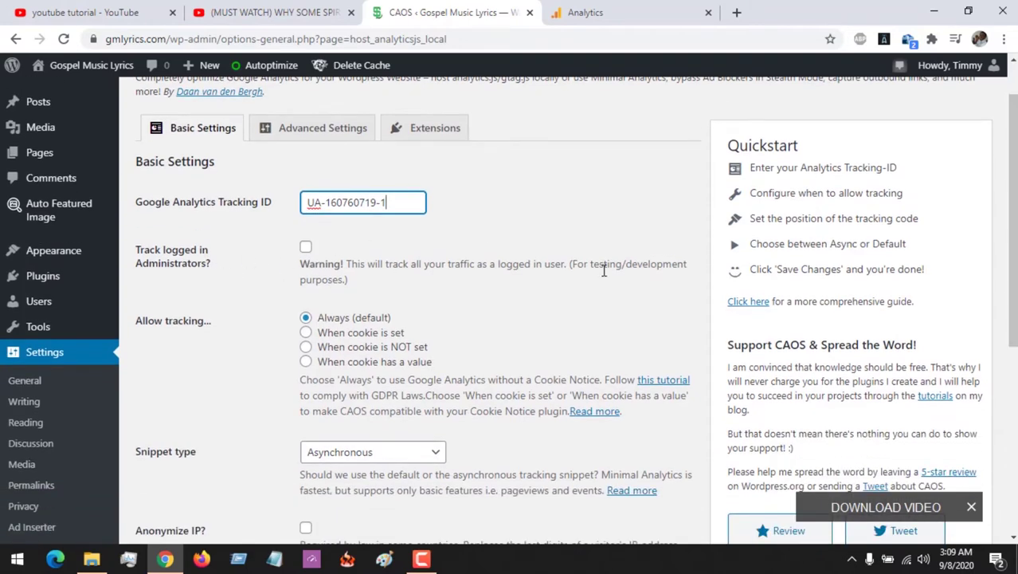
pyautogui.scroll(-2, 805, 231)
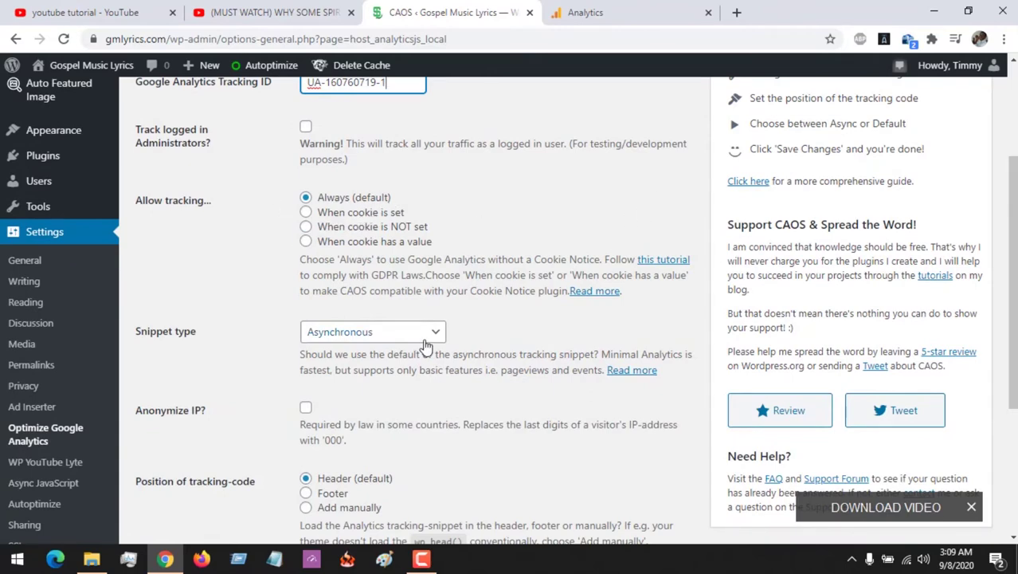
# Step: Set the CAOS snippet type to Minimal Analytics (fastest)
pyautogui.click(374, 335)
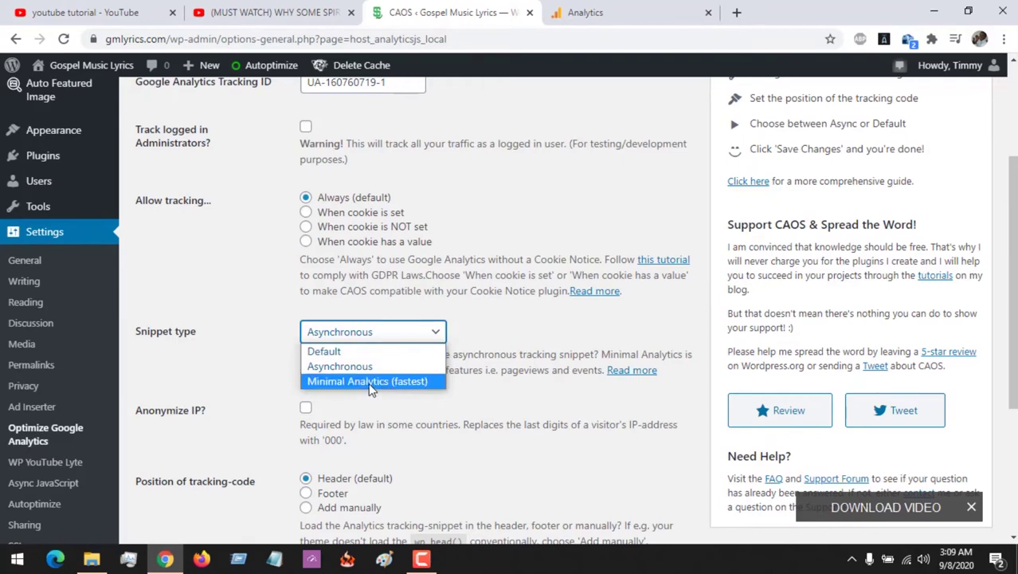
pyautogui.click(236, 363)
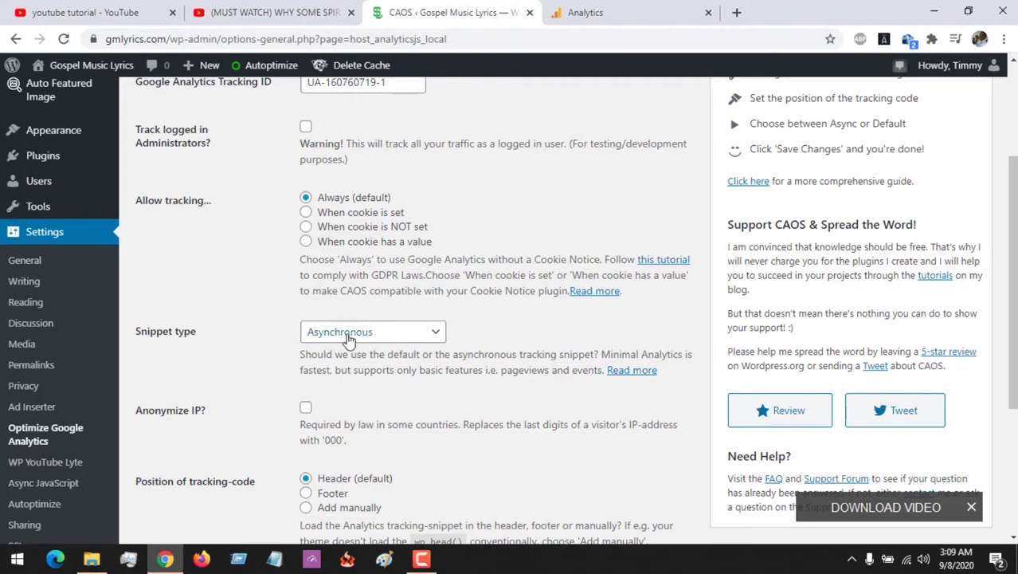
pyautogui.scroll(-1, 952, 309)
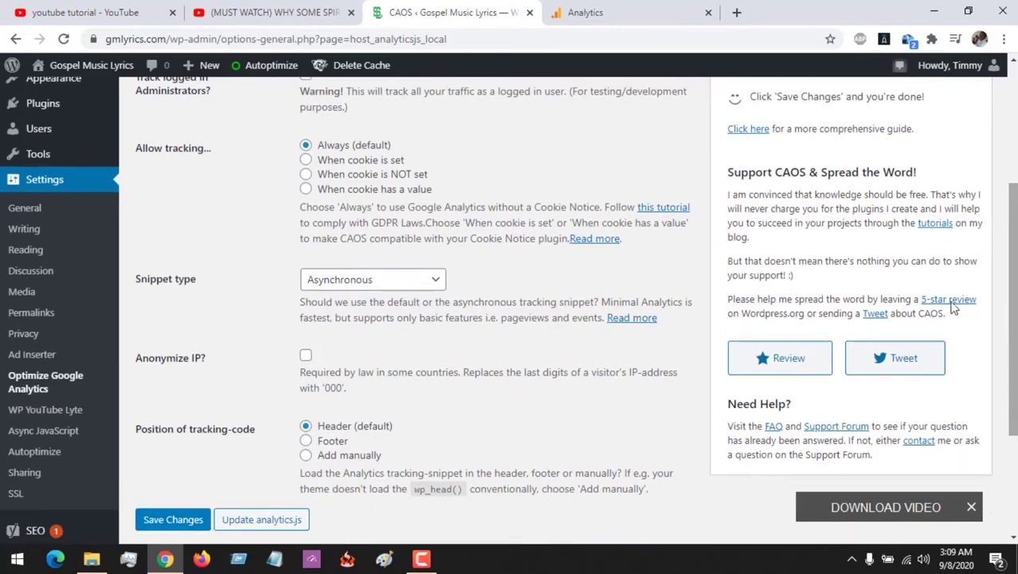
pyautogui.click(360, 287)
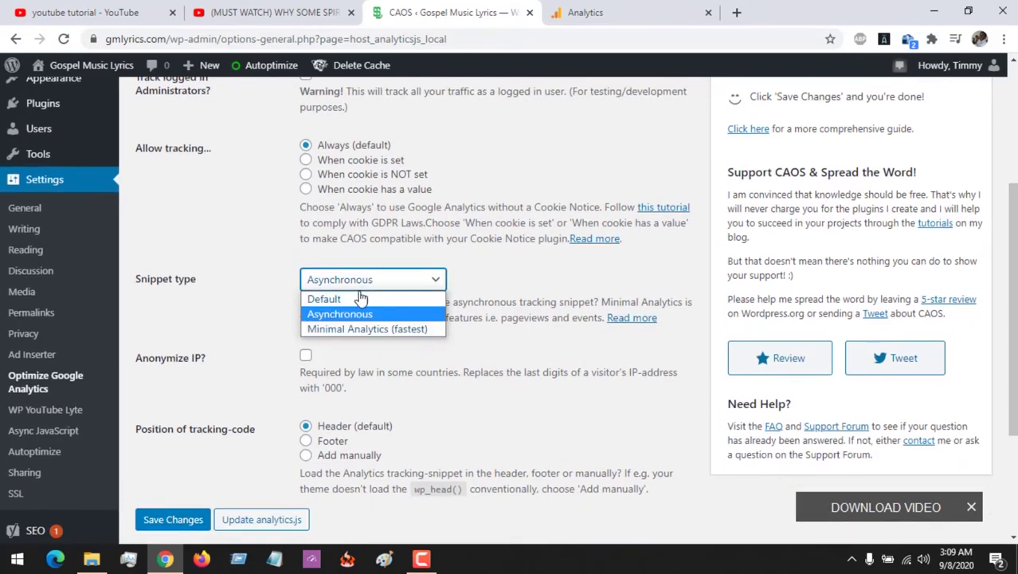
pyautogui.click(344, 330)
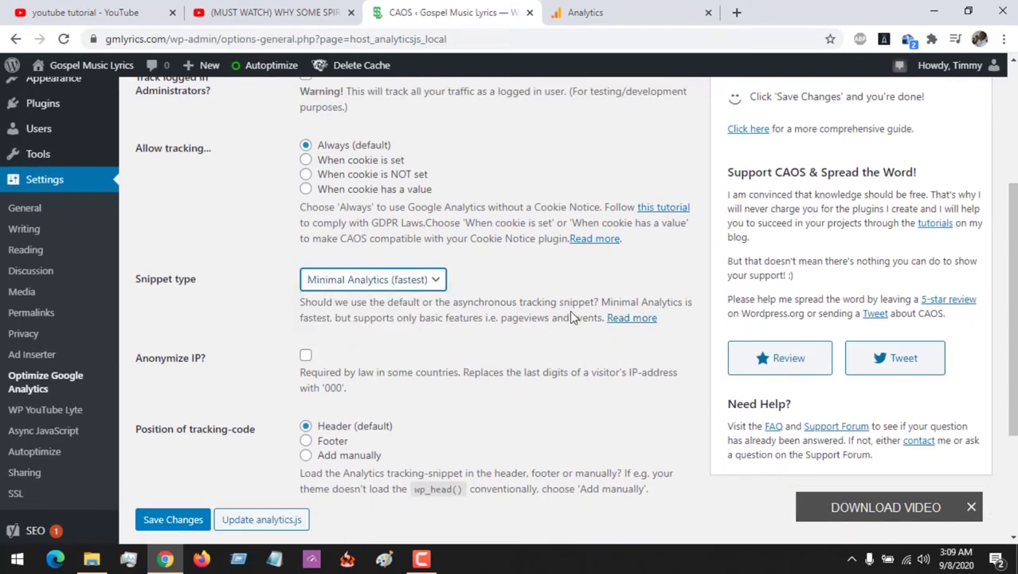
# Step: Open the snippet type guide in a new tab and save the CAOS settings
pyautogui.moveTo(601, 321); pyautogui.dragTo(539, 322)
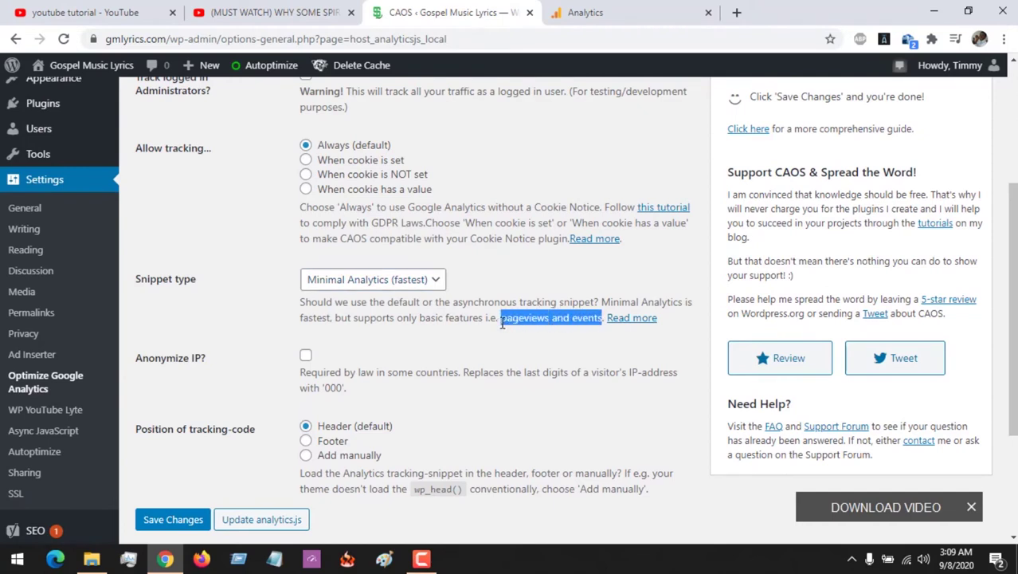
pyautogui.click(595, 348)
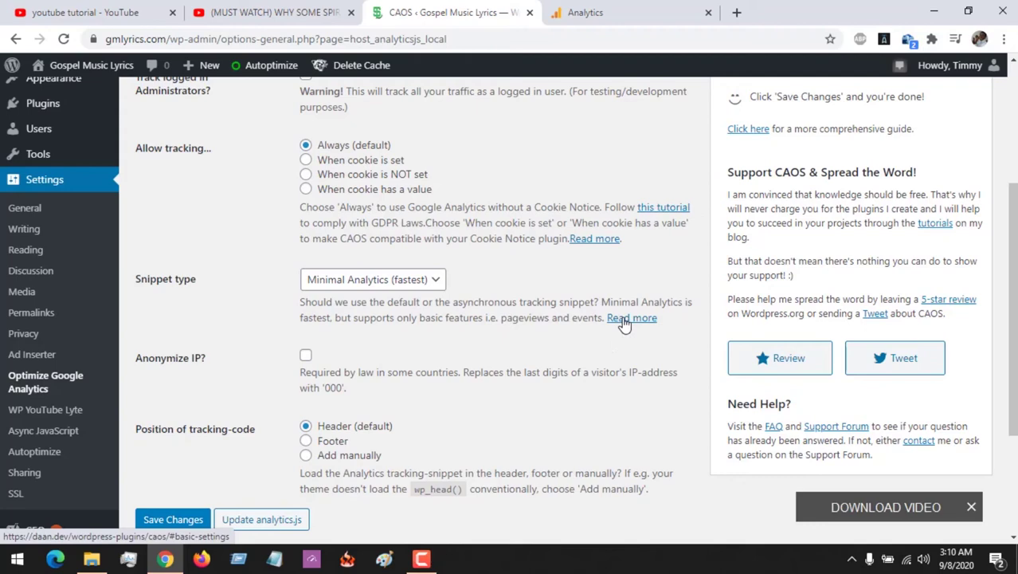
pyautogui.rightClick(626, 319)
pyautogui.click(646, 330)
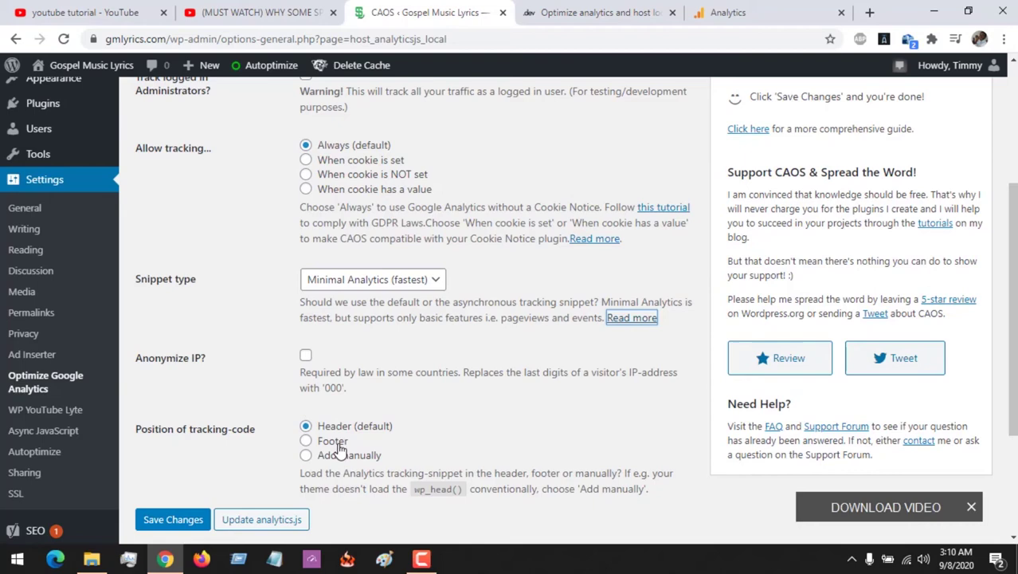
pyautogui.click(180, 519)
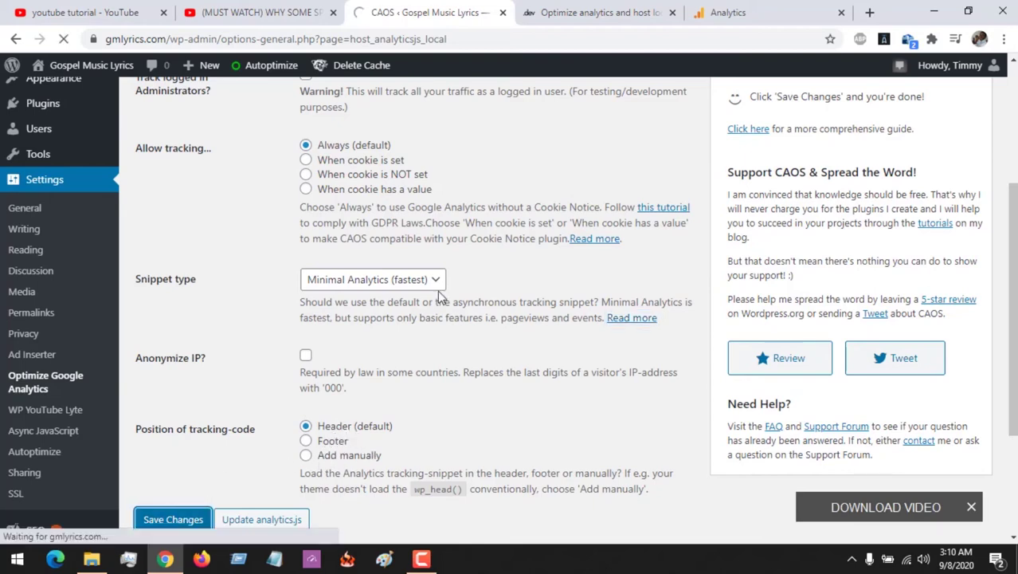
# Step: Read through the daan.dev Basic Settings guide on snippet types
pyautogui.click(641, 11)
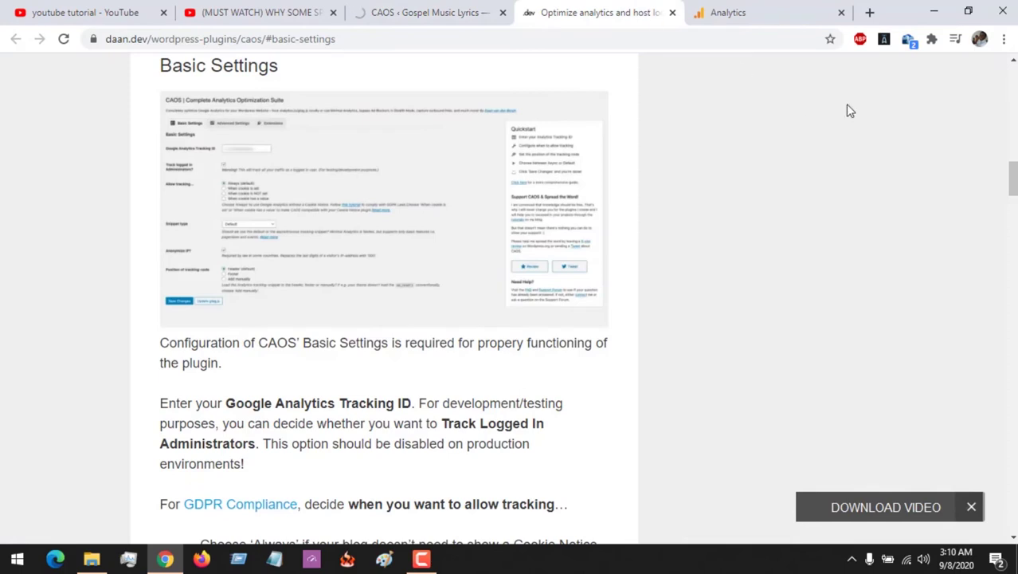
pyautogui.scroll(-4, 1012, 177)
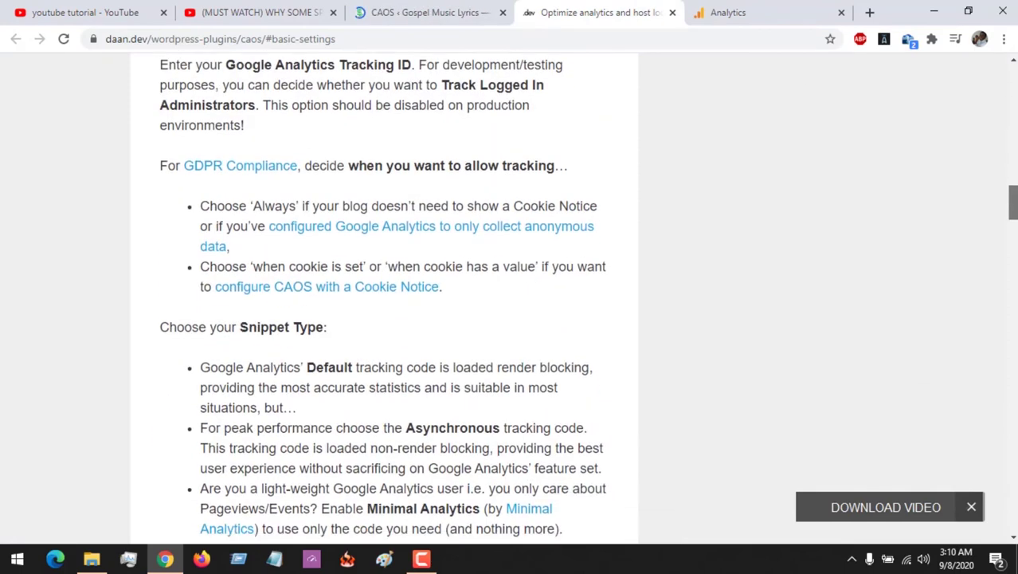
pyautogui.scroll(-1, 773, 201)
pyautogui.scroll(-1, 773, 200)
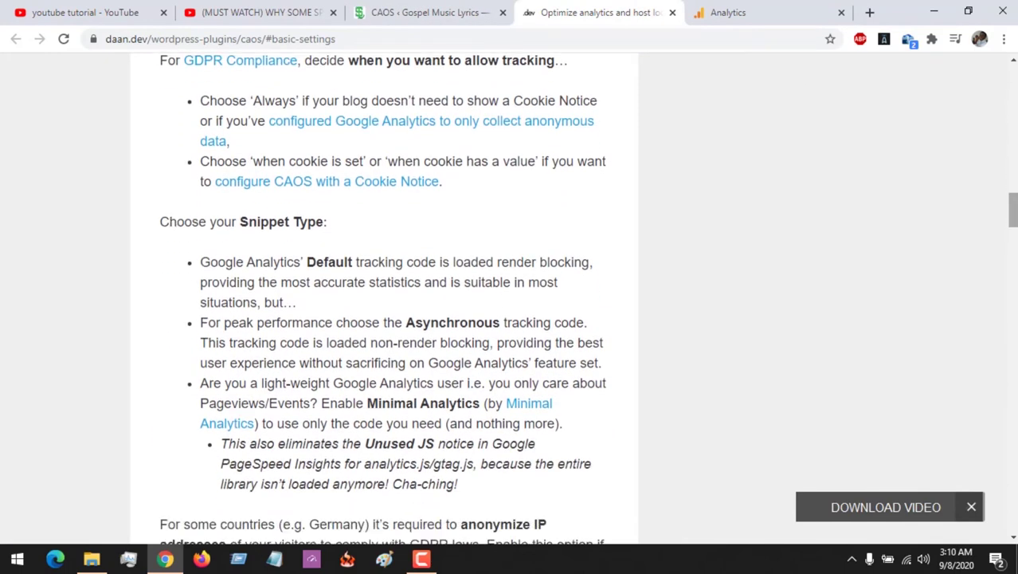
# Step: Open the CAOS Extensions tab and look through its options
pyautogui.click(431, 15)
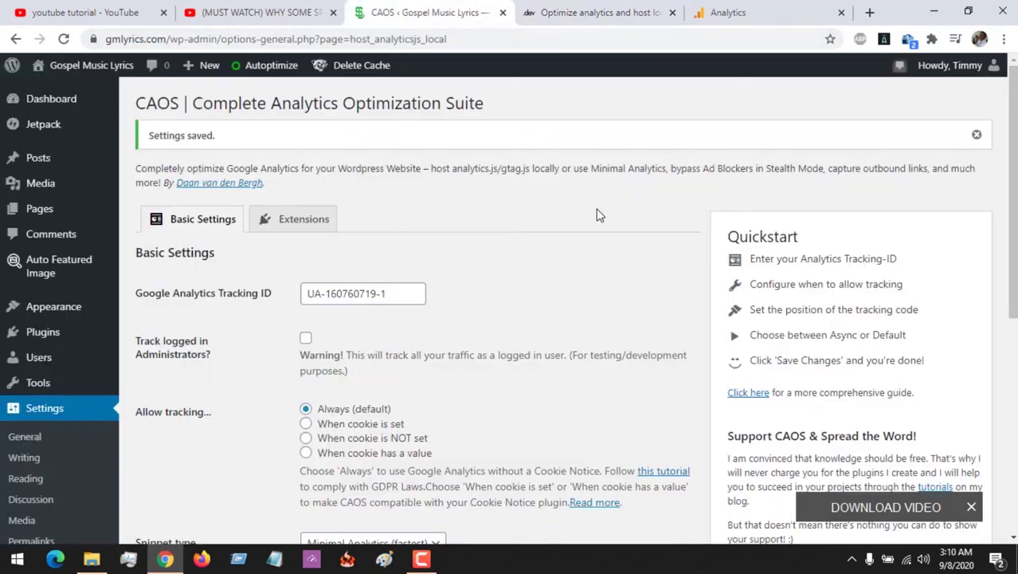
pyautogui.scroll(-5, 1005, 172)
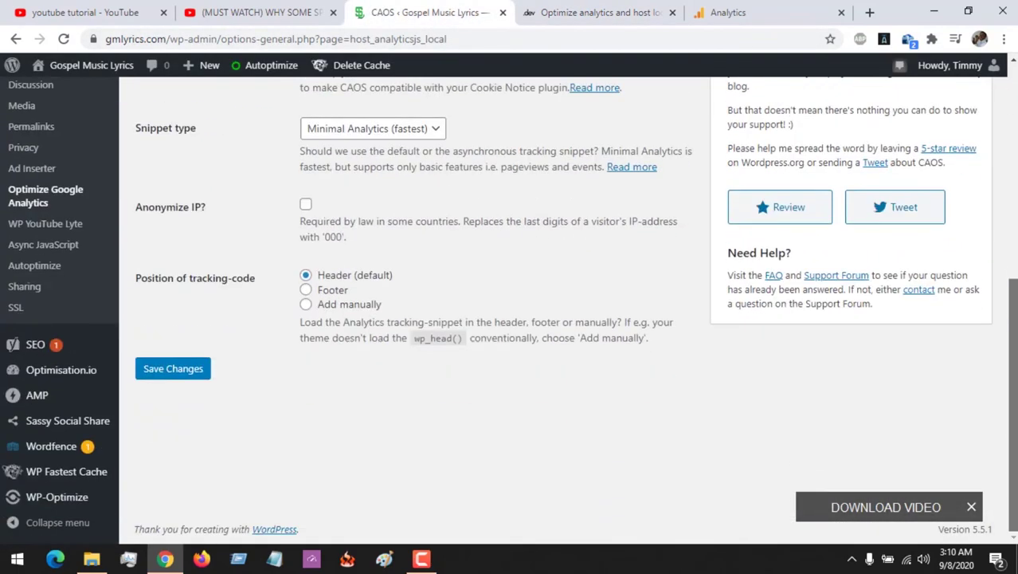
pyautogui.scroll(4, 1006, 172)
pyautogui.scroll(1, 1005, 172)
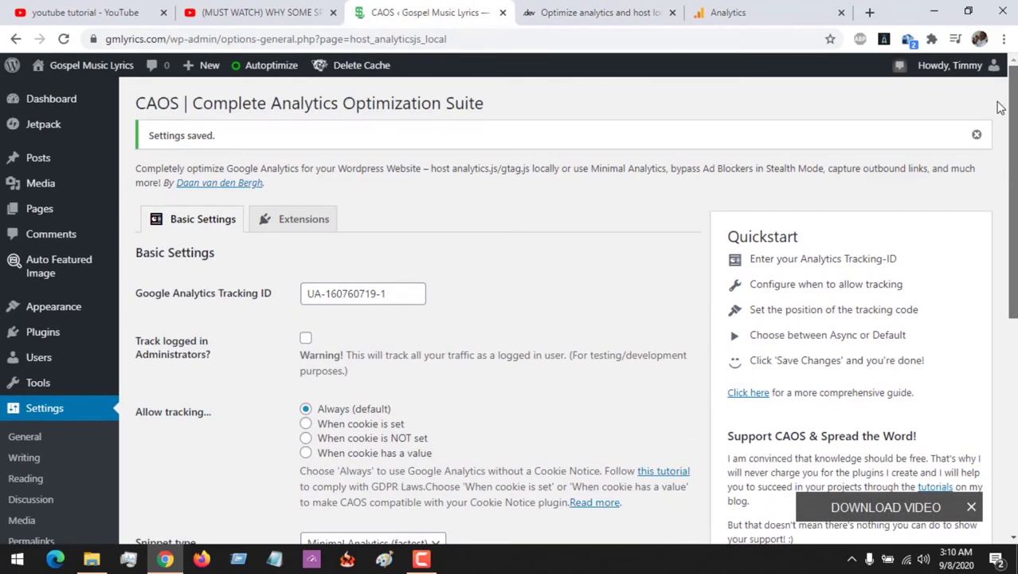
pyautogui.click(293, 221)
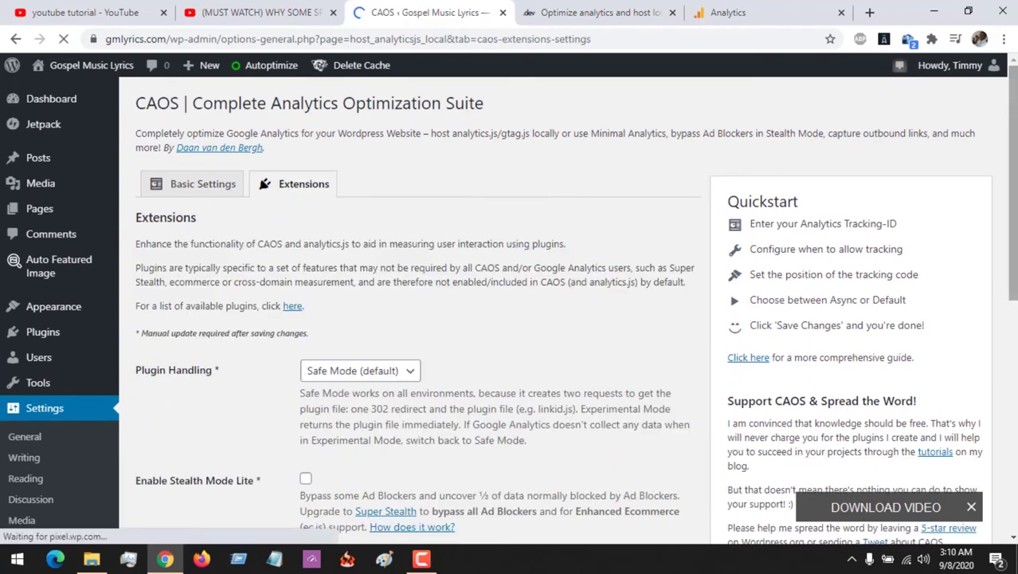
pyautogui.scroll(-1, 508, 302)
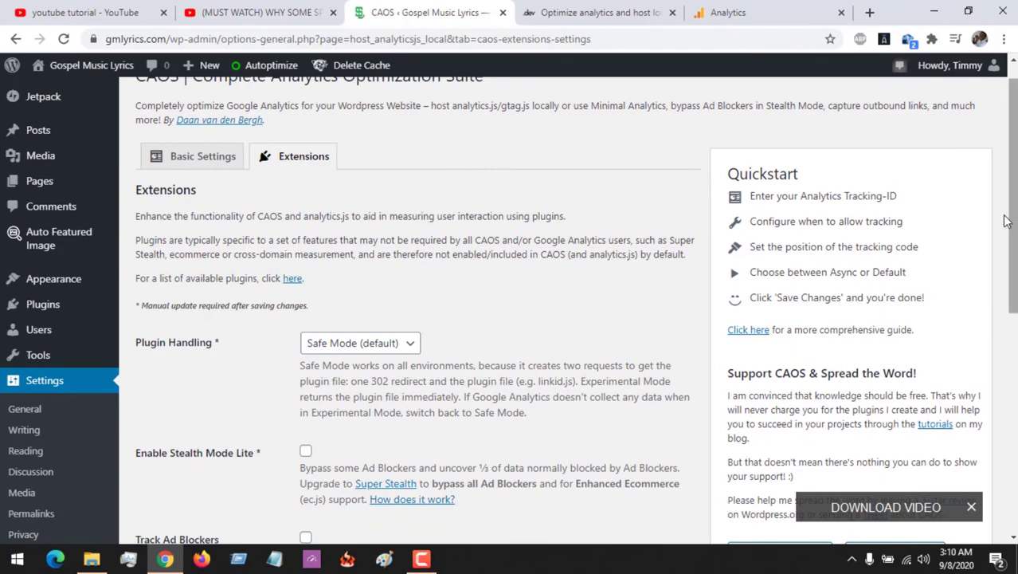
pyautogui.scroll(-4, 508, 310)
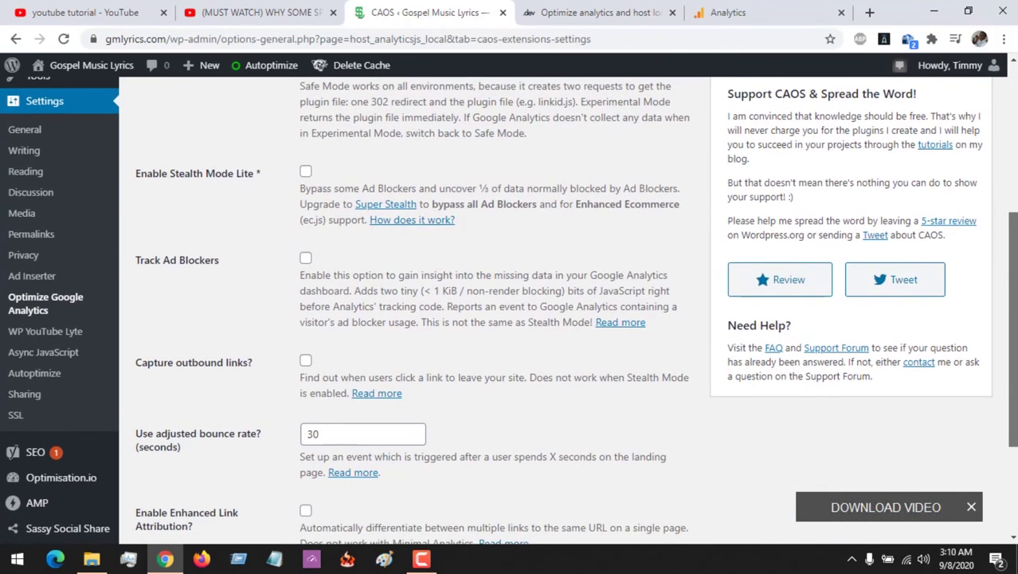
pyautogui.scroll(2, 609, 433)
pyautogui.scroll(-3, 609, 433)
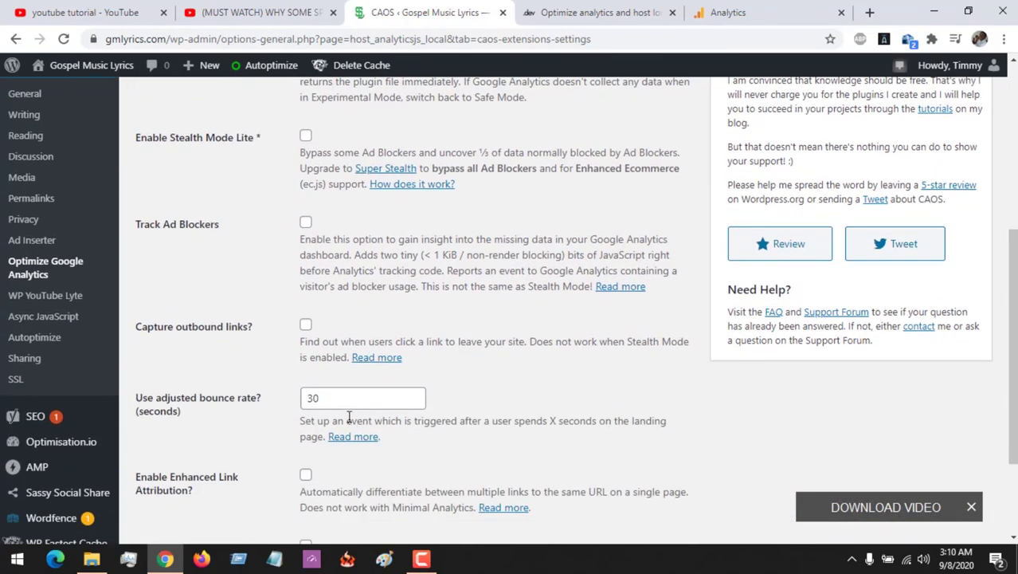
# Step: Check the adjusted bounce rate value of 30 without changing it
pyautogui.click(336, 399)
pyautogui.doubleClick(336, 400)
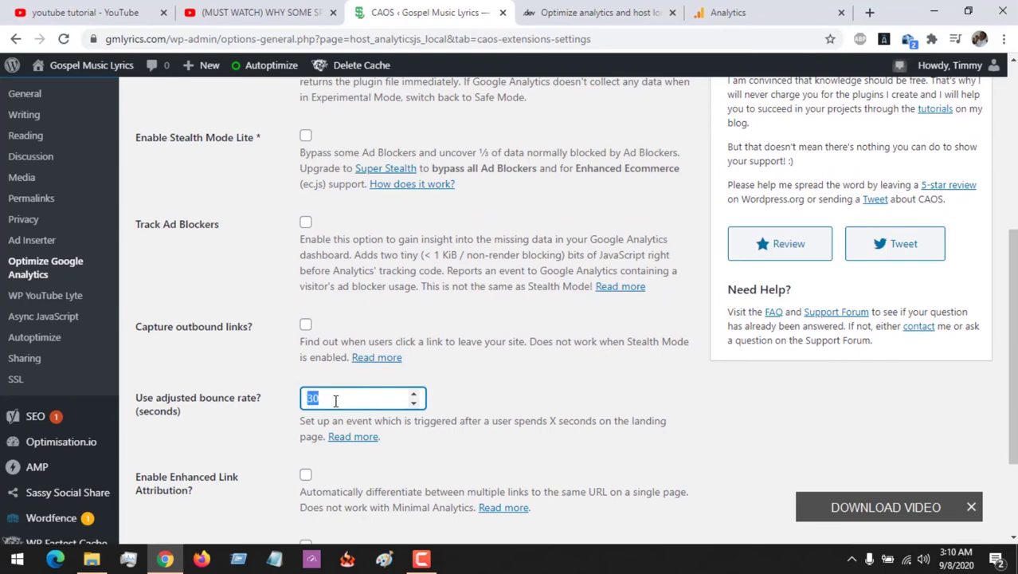
pyautogui.click(335, 400)
pyautogui.doubleClick(331, 399)
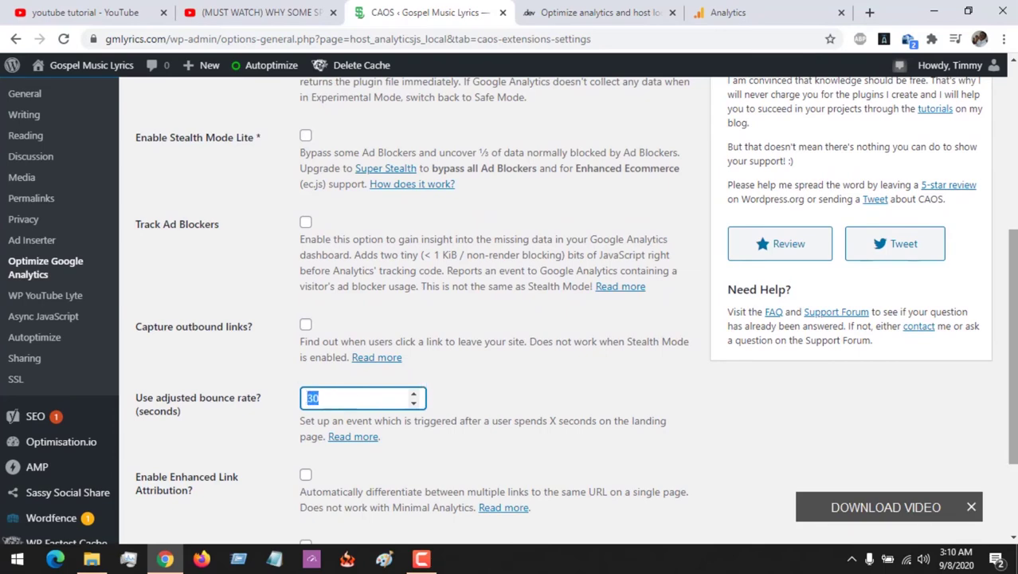
# Step: Leave Plugin Handling on Safe Mode (default) and review the remaining settings
pyautogui.scroll(3, 673, 172)
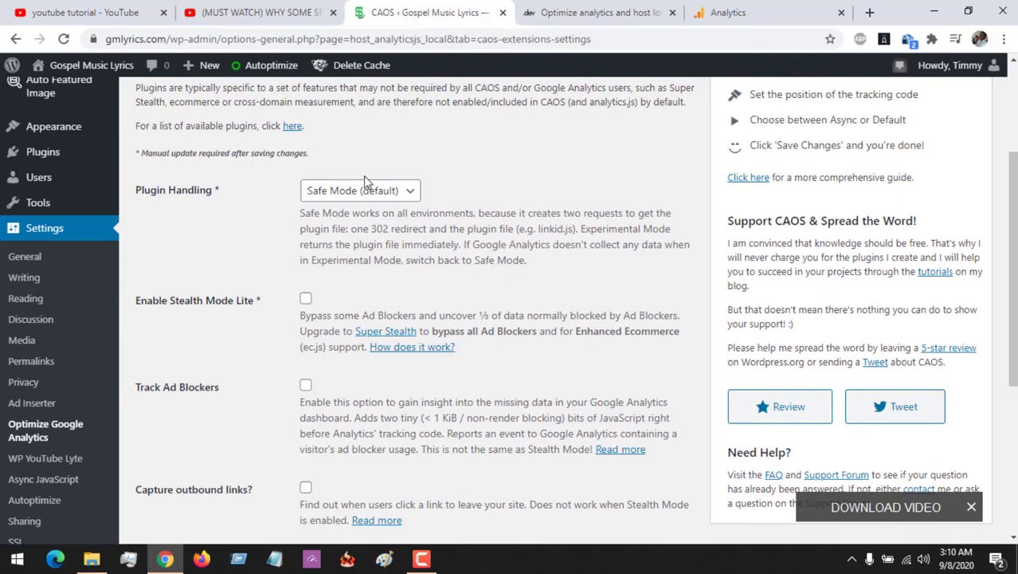
pyautogui.click(363, 190)
pyautogui.click(364, 192)
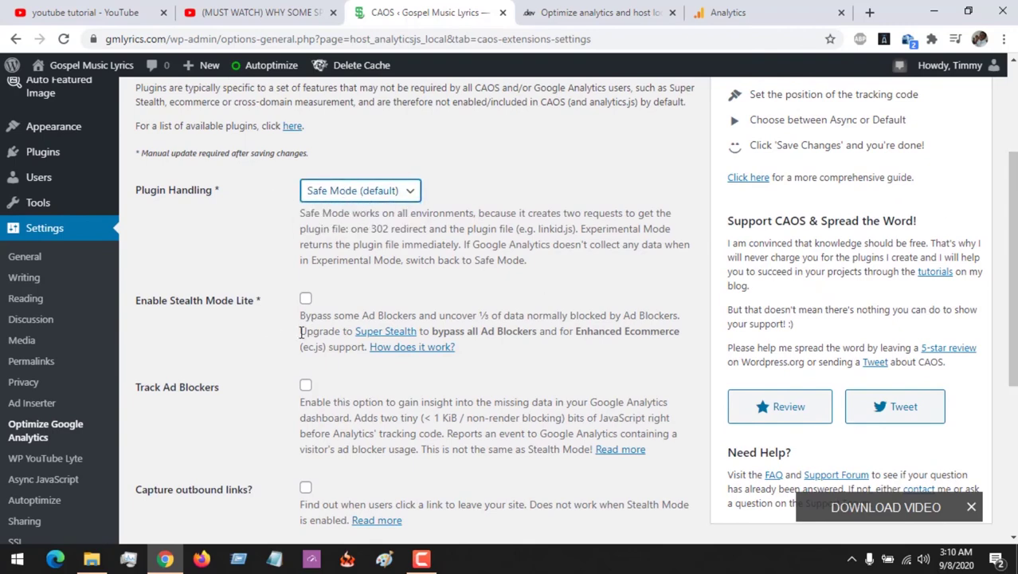
pyautogui.scroll(-2, 1012, 303)
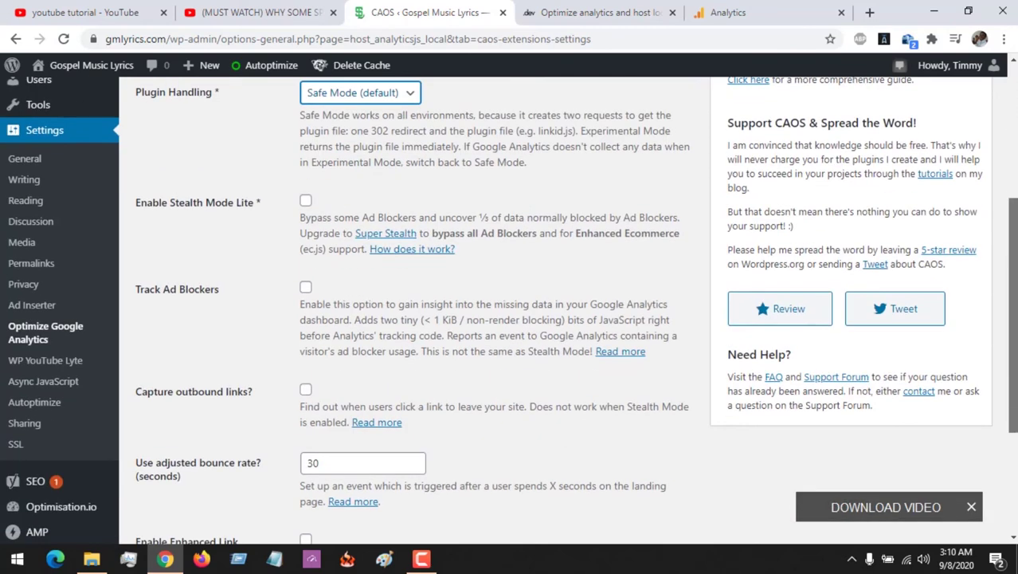
pyautogui.scroll(-2, 1012, 319)
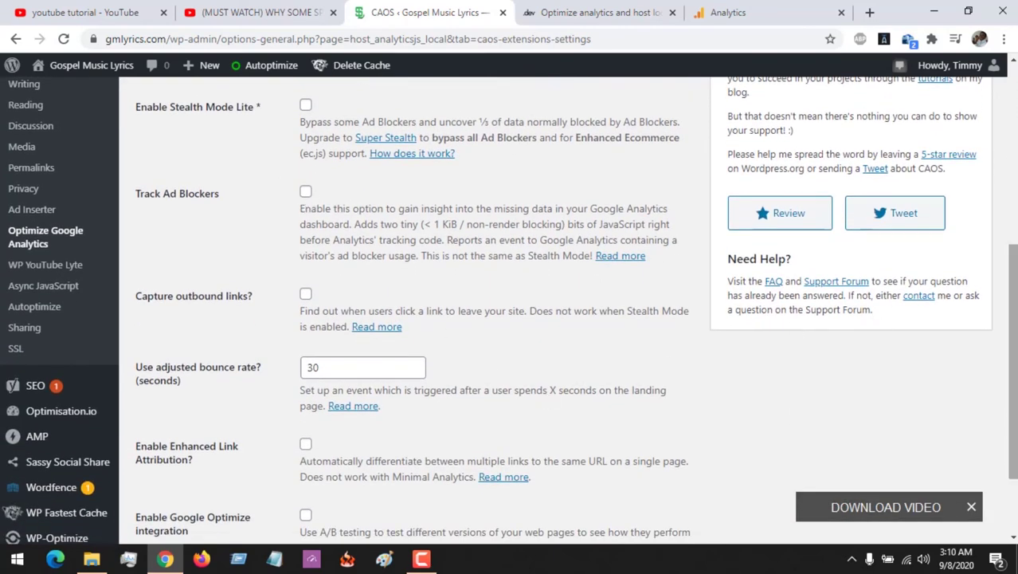
pyautogui.scroll(-2, 1011, 359)
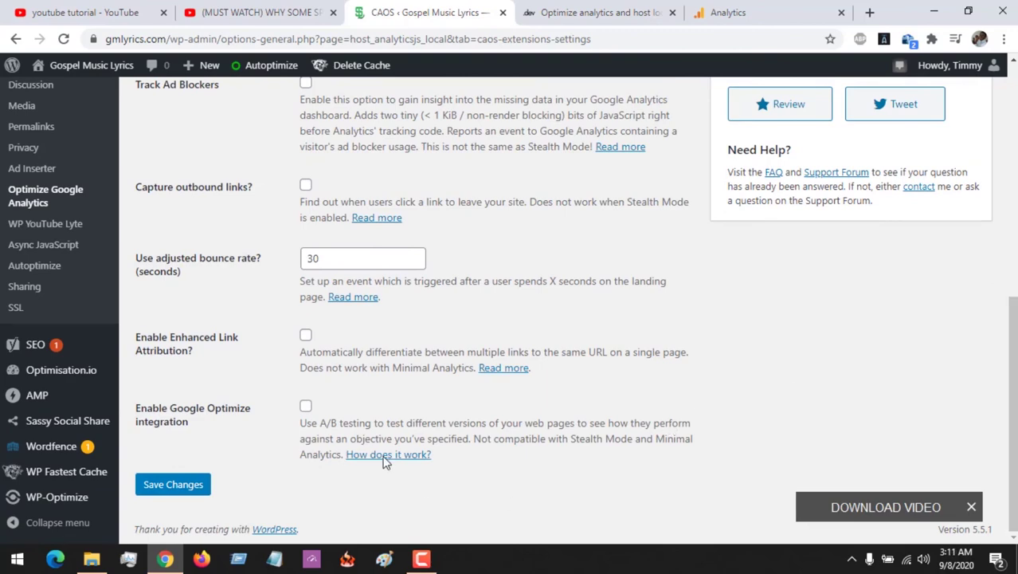
# Step: Highlight the '1 active users right now' status on the Google Analytics Tracking Code page
pyautogui.click(770, 10)
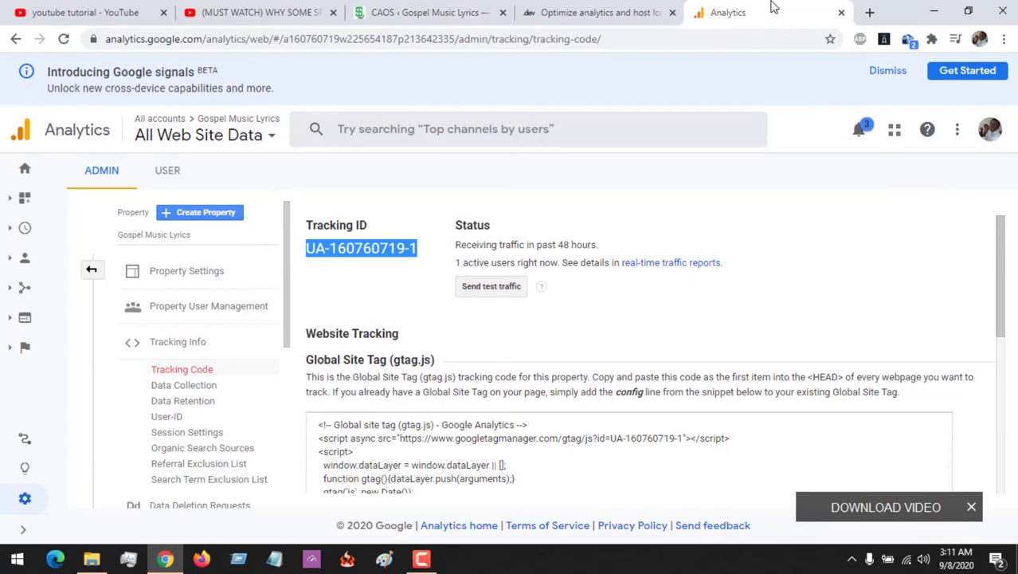
pyautogui.moveTo(473, 263)
pyautogui.mouseDown()
pyautogui.moveTo(443, 270)
pyautogui.moveTo(462, 262)
pyautogui.mouseUp()
pyautogui.click(463, 262)
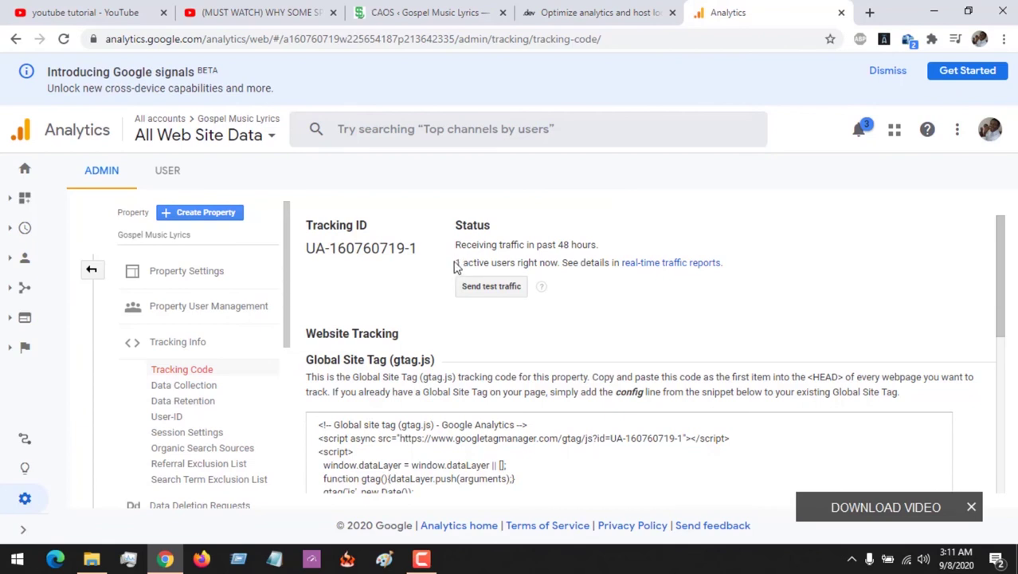
pyautogui.moveTo(462, 263); pyautogui.dragTo(448, 262)
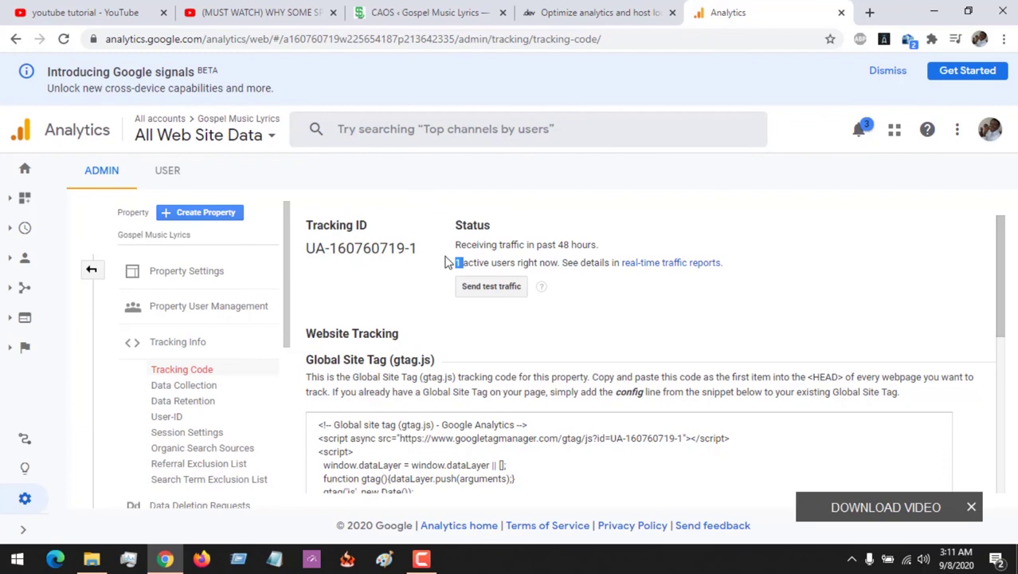